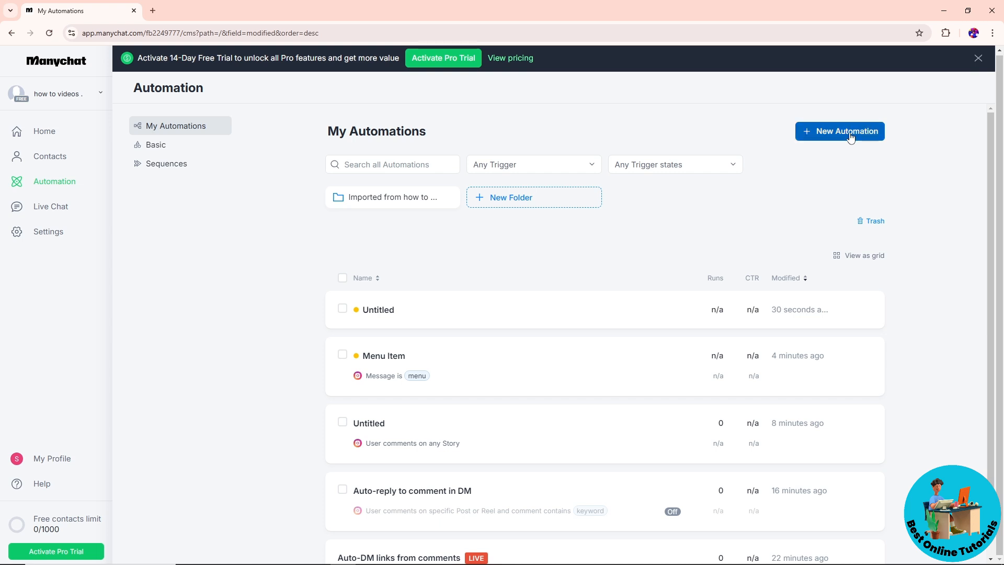
Create a new automation from scratch instead of using a ready-made template
{"action": "left_click", "coordinate": [851, 135]}
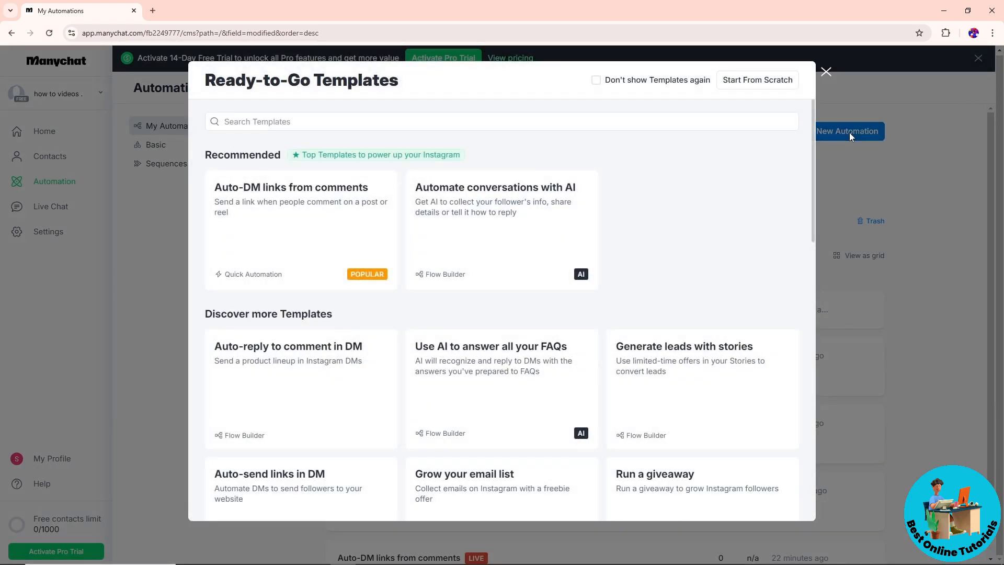
{"action": "scroll", "coordinate": [411, 368], "scroll_direction": "down", "scroll_amount": 1}
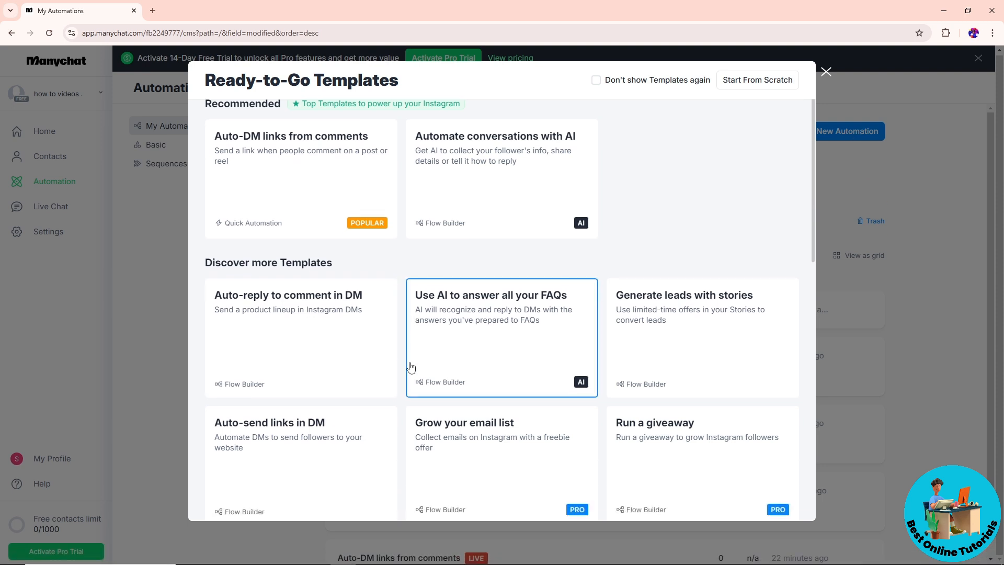
{"action": "scroll", "coordinate": [411, 368], "scroll_direction": "down", "scroll_amount": 5}
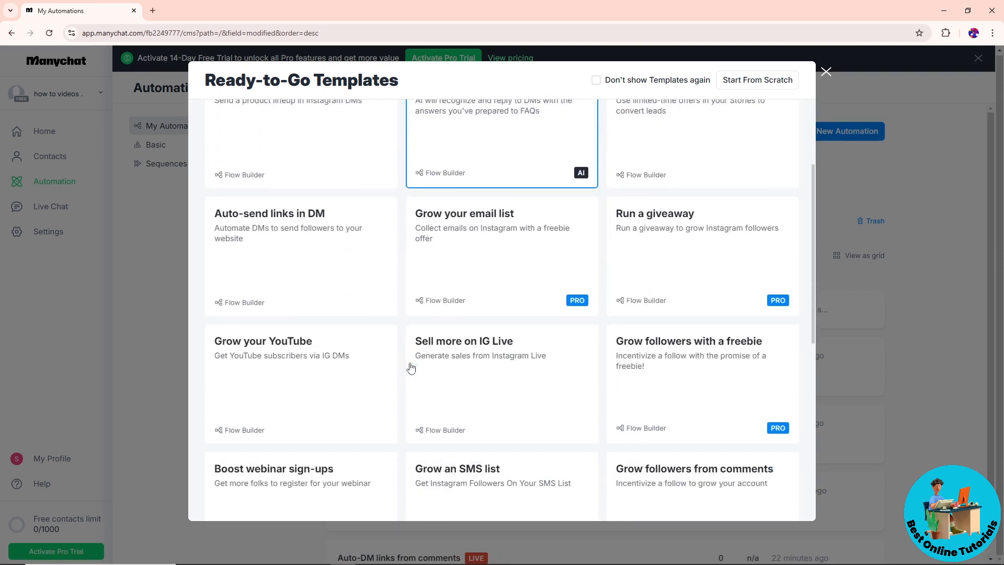
{"action": "left_click", "coordinate": [778, 82]}
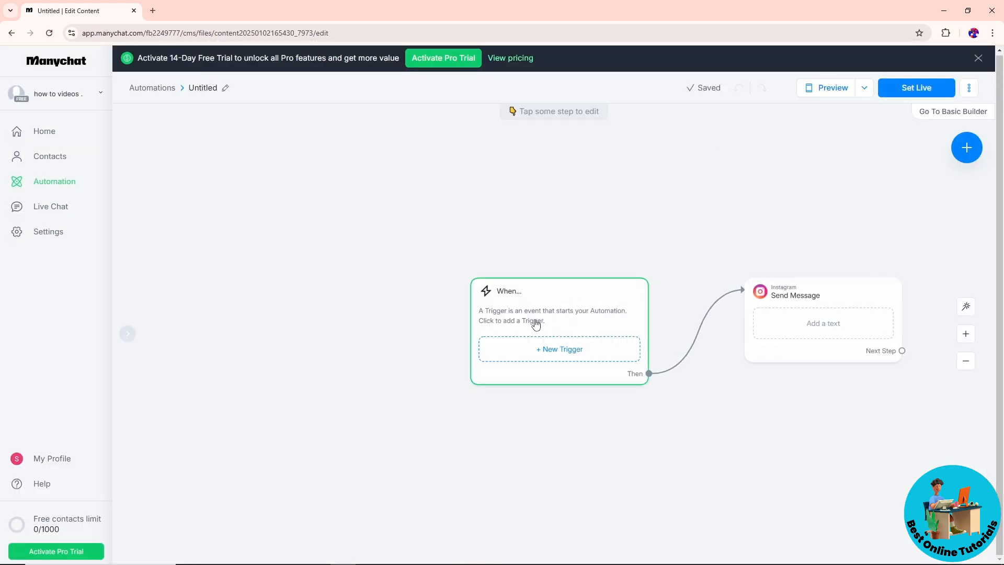
Add an Instagram trigger for when a user sends a message, set to detect specific words
{"action": "left_click", "coordinate": [576, 356]}
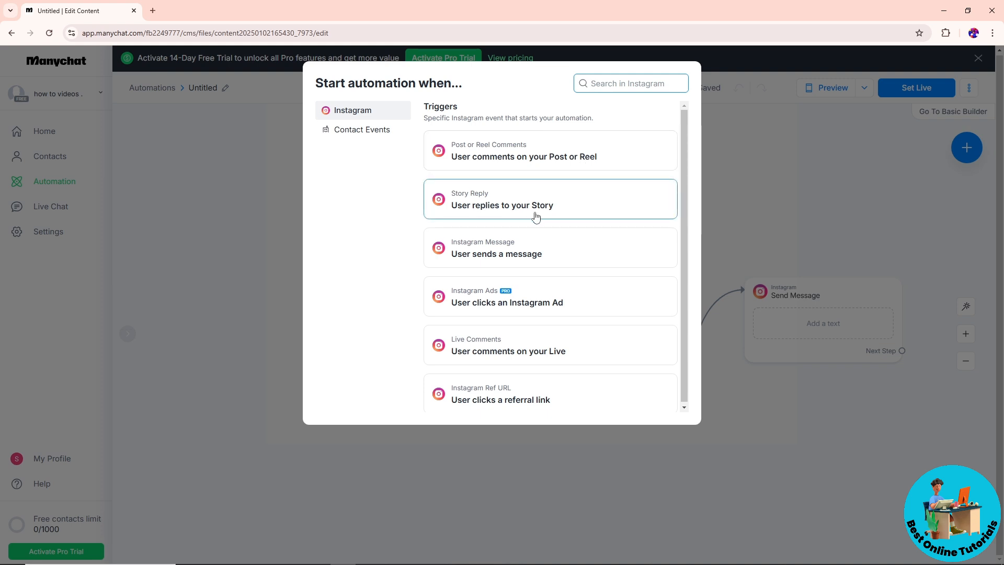
{"action": "left_click", "coordinate": [486, 256]}
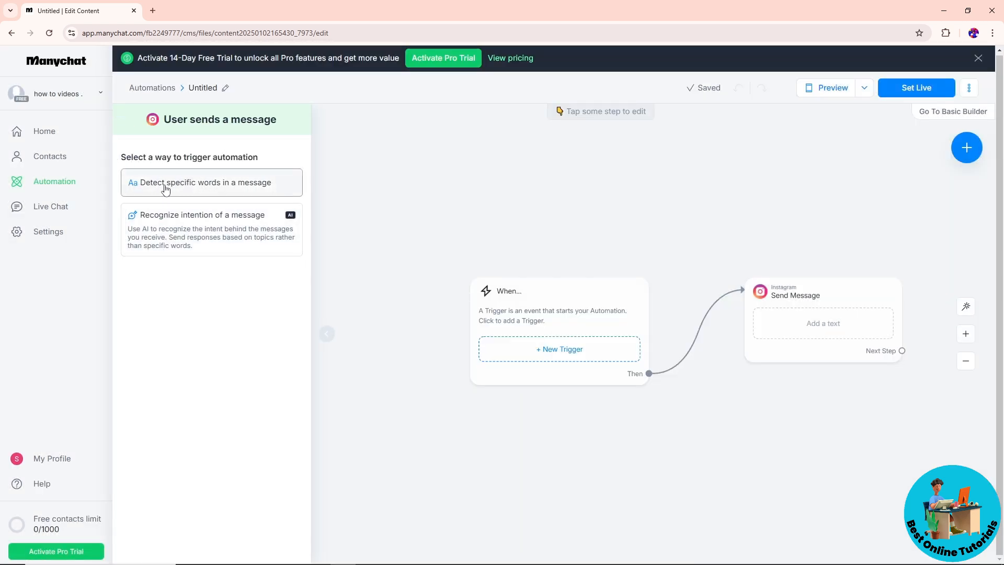
{"action": "left_click", "coordinate": [227, 191]}
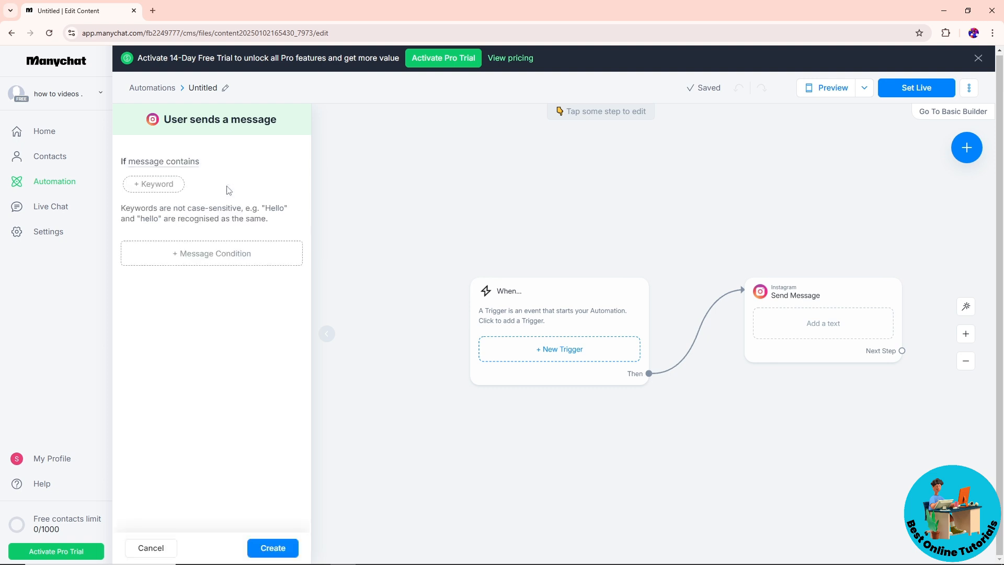
Add the keywords Guide and Master to the message trigger's condition and create the trigger
{"action": "left_click", "coordinate": [158, 188]}
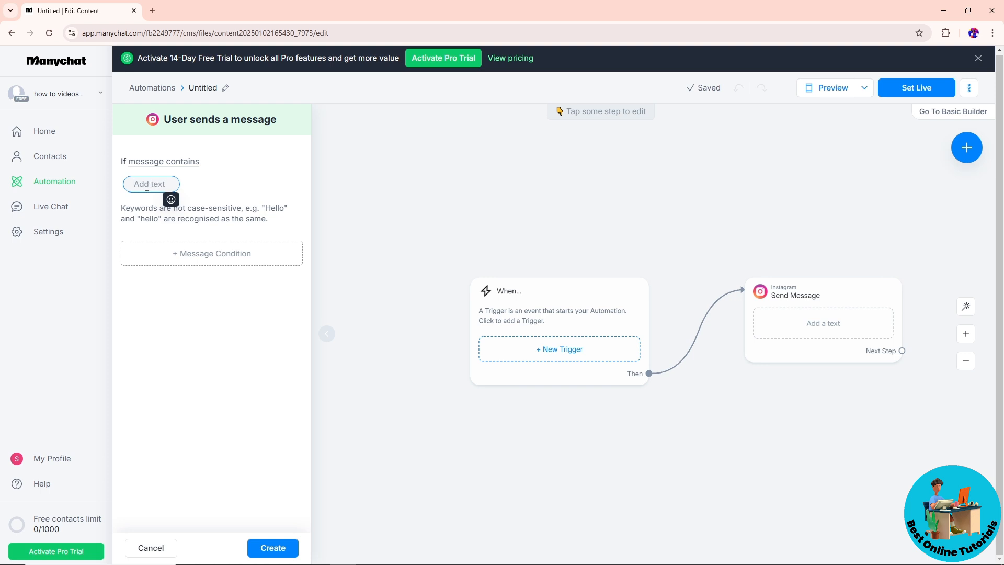
{"action": "type", "text": "Guide"}
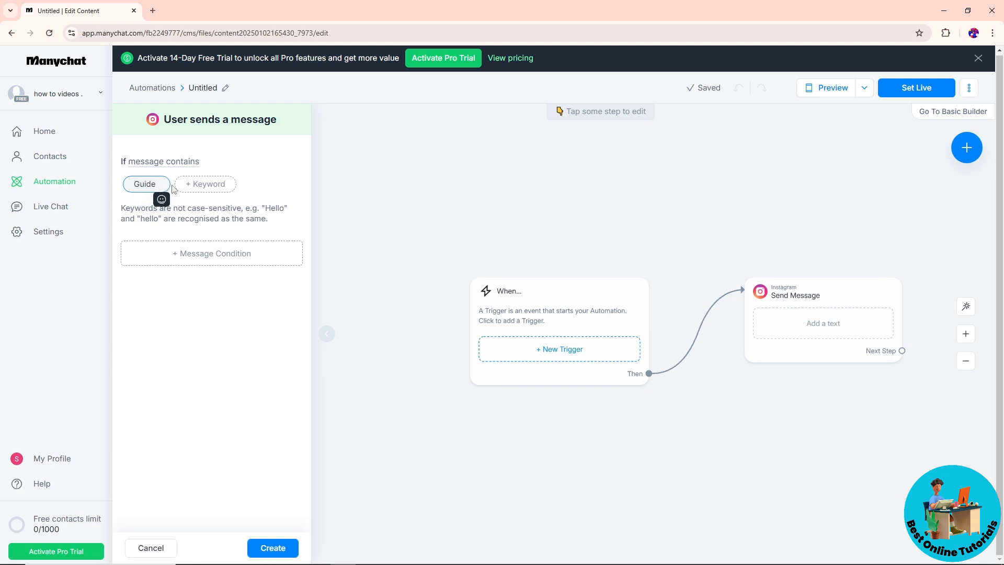
{"action": "left_click", "coordinate": [199, 186]}
{"action": "type", "text": "MA"}
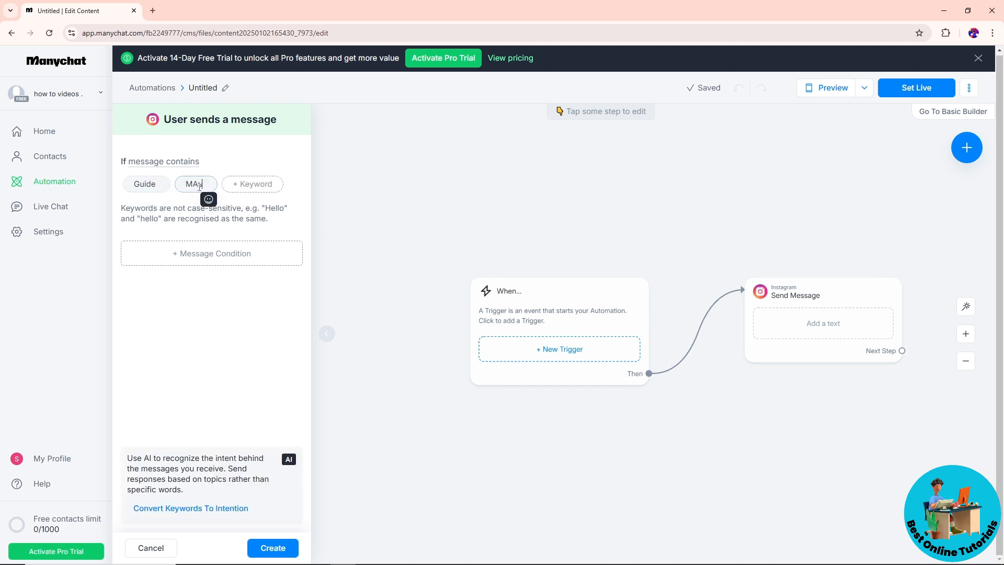
{"action": "key", "text": "BackSpace"}
{"action": "type", "text": "aster"}
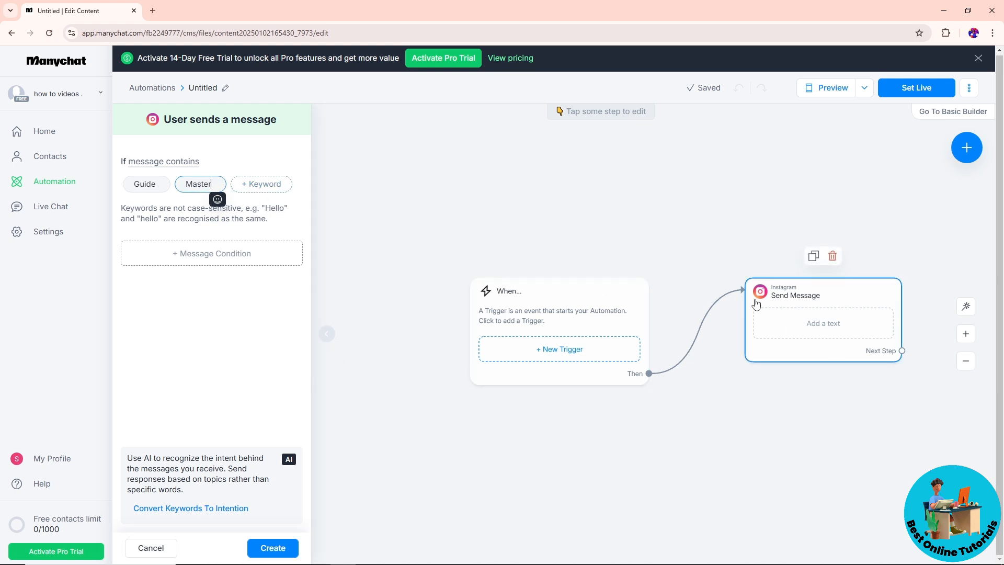
{"action": "left_click", "coordinate": [811, 329]}
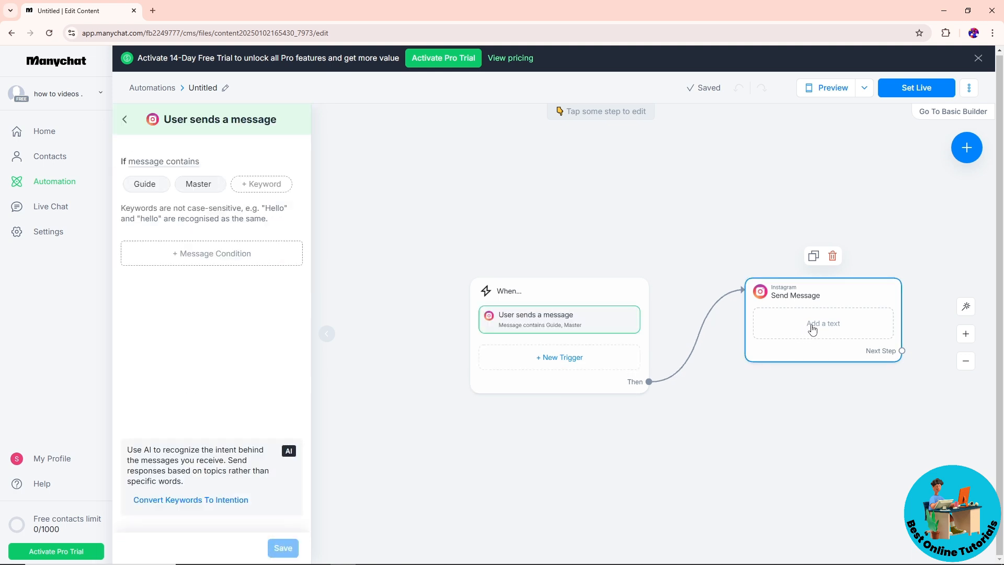
Enter "Thanks for reaching Out! Do you want to improve?" as the text of the Send Message step
{"action": "left_click", "coordinate": [841, 333]}
{"action": "left_click", "coordinate": [176, 208]}
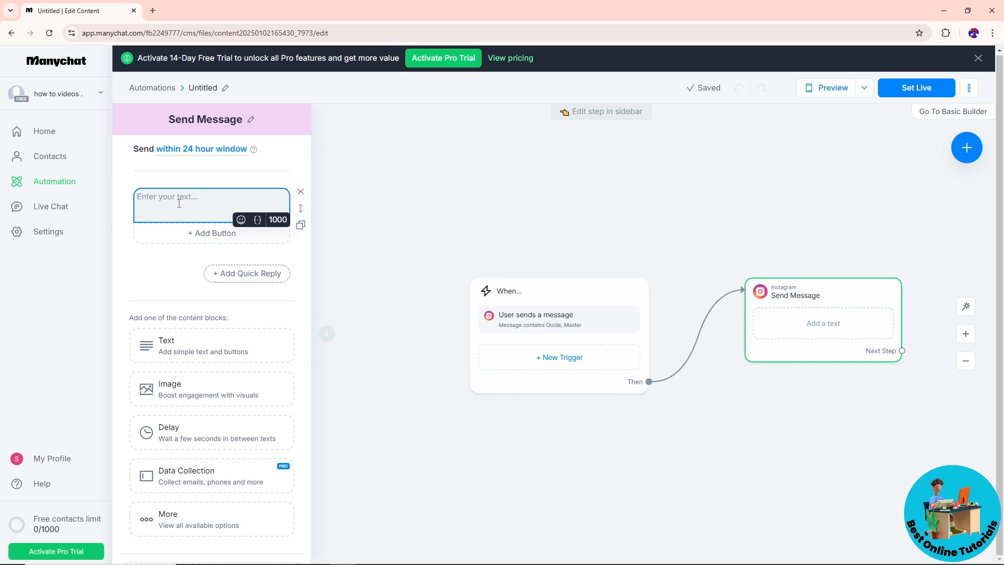
{"action": "type", "text": "Thanks for reaching Out! Do you want to improve?"}
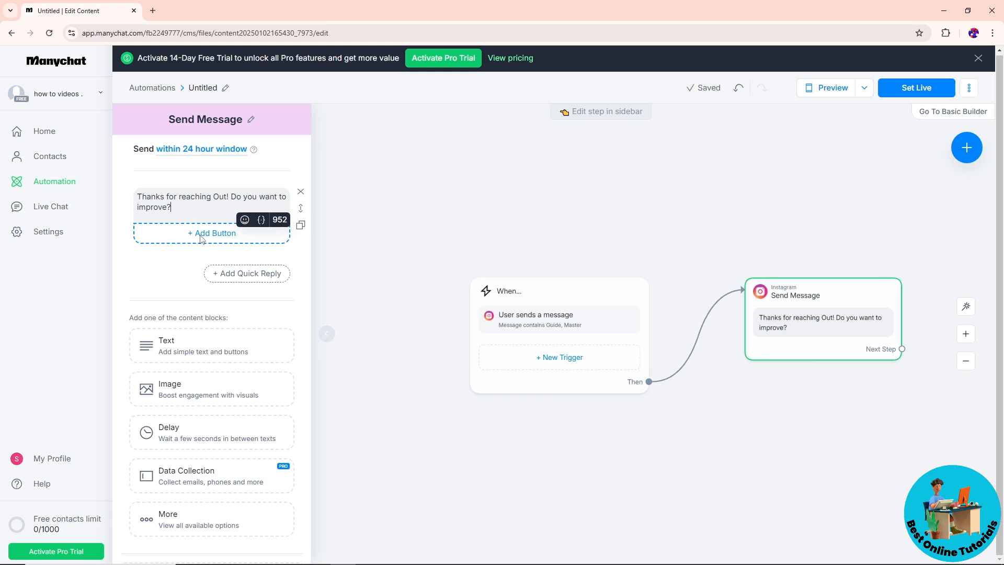
Add a button titled "Yes!" beneath the message text
{"action": "left_click", "coordinate": [201, 233]}
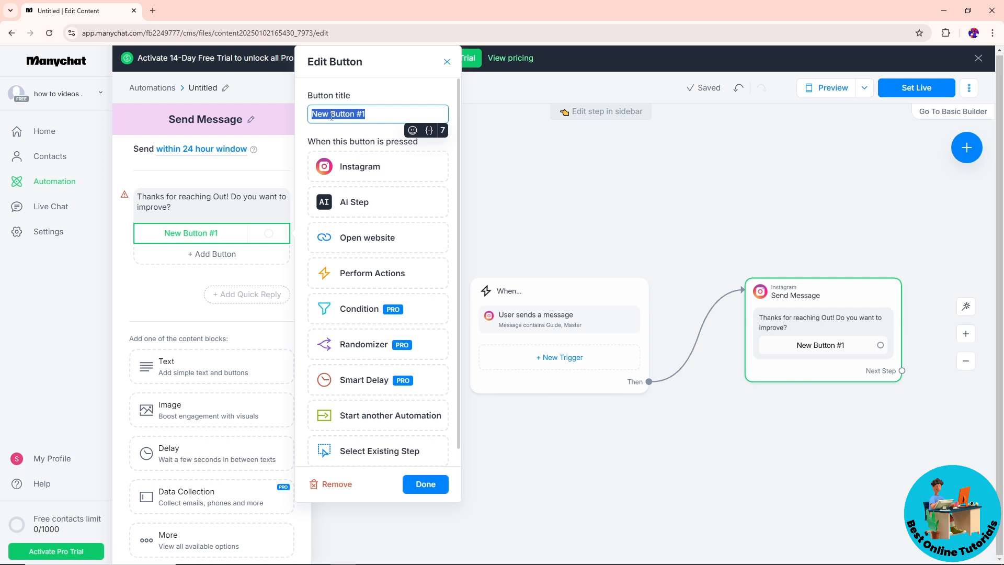
{"action": "type", "text": "Yes!"}
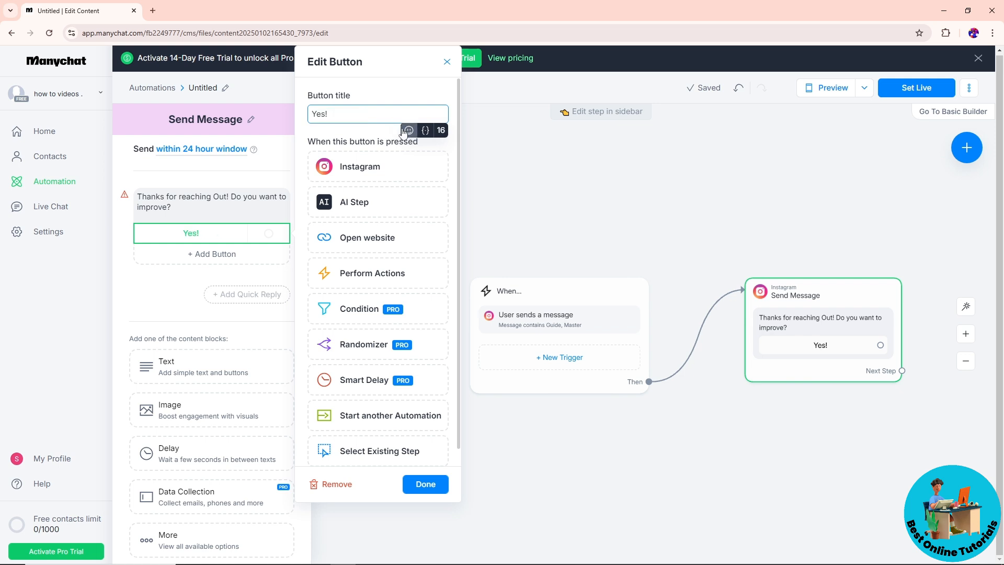
{"action": "left_click", "coordinate": [331, 145]}
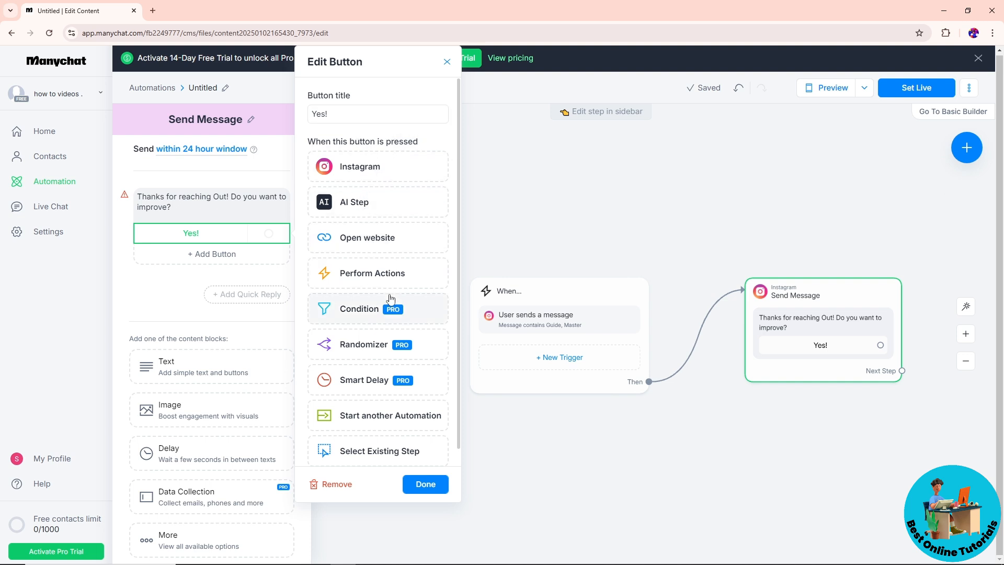
Make the Yes! button open the website fb.com/bestonlinetutorials
{"action": "scroll", "coordinate": [385, 414], "scroll_direction": "down", "scroll_amount": 1}
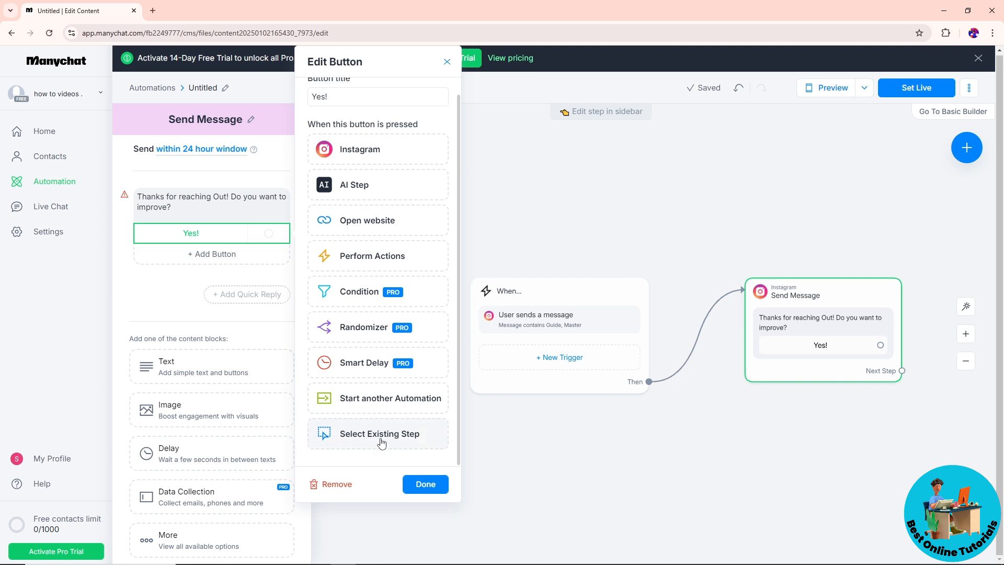
{"action": "scroll", "coordinate": [383, 400], "scroll_direction": "up", "scroll_amount": 1}
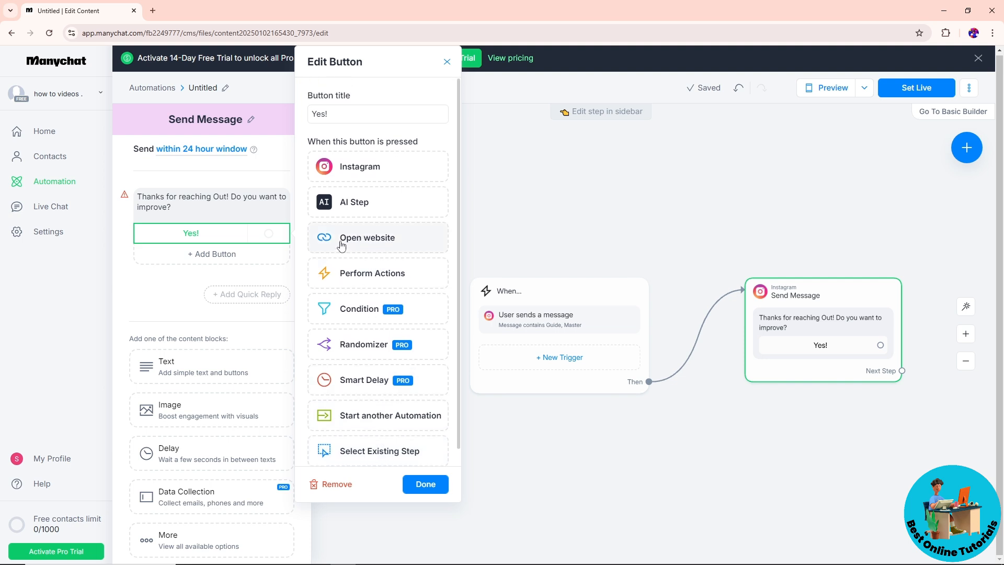
{"action": "left_click", "coordinate": [358, 246]}
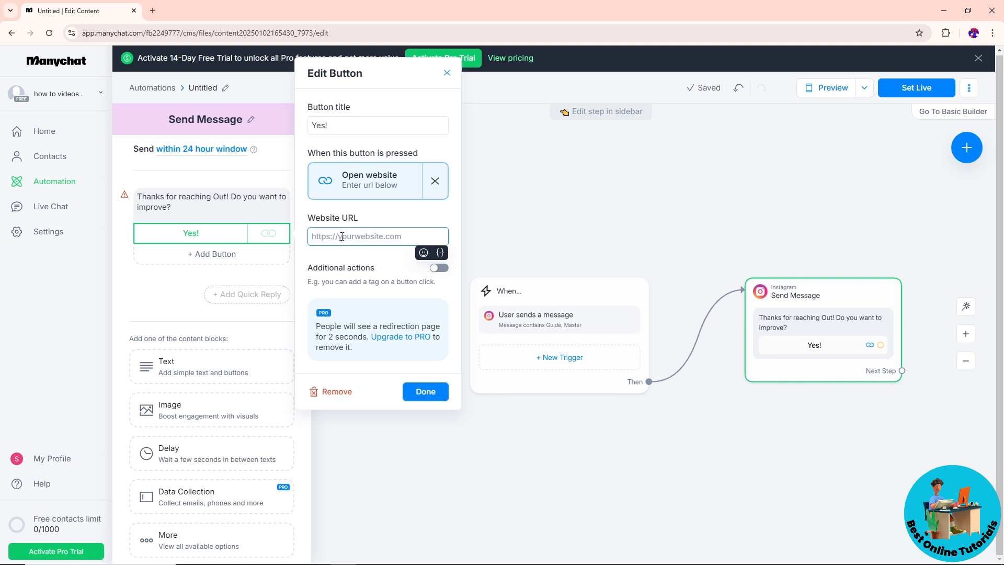
{"action": "type", "text": "fb.com"}
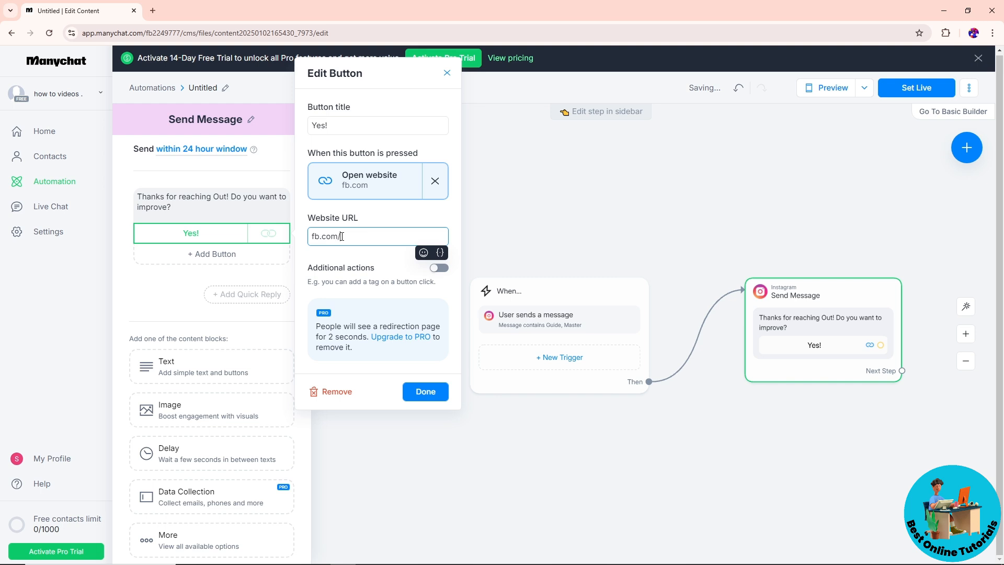
{"action": "type", "text": "/"}
{"action": "type", "text": "bestonlinetutorials"}
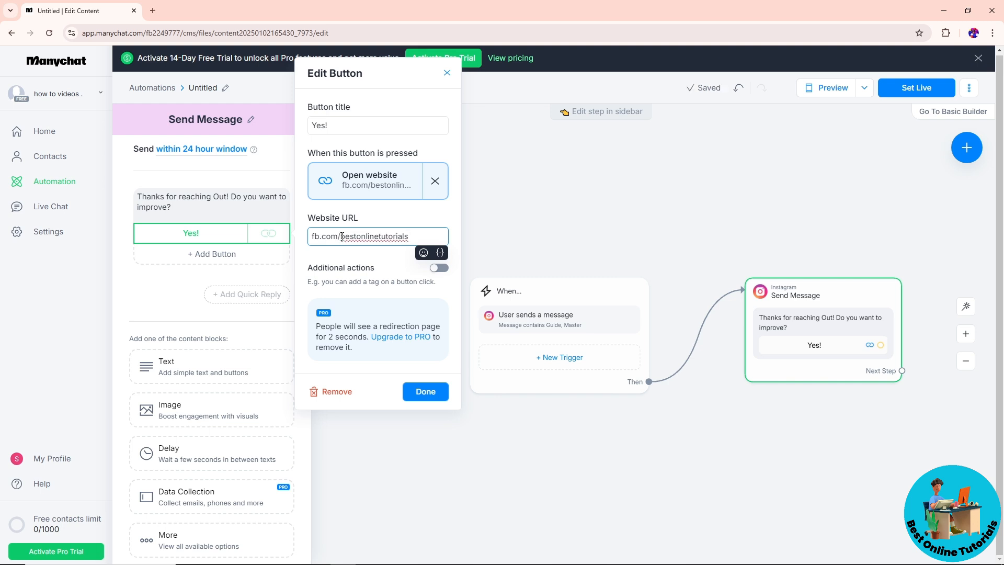
{"action": "right_click", "coordinate": [359, 236]}
{"action": "left_click", "coordinate": [381, 244]}
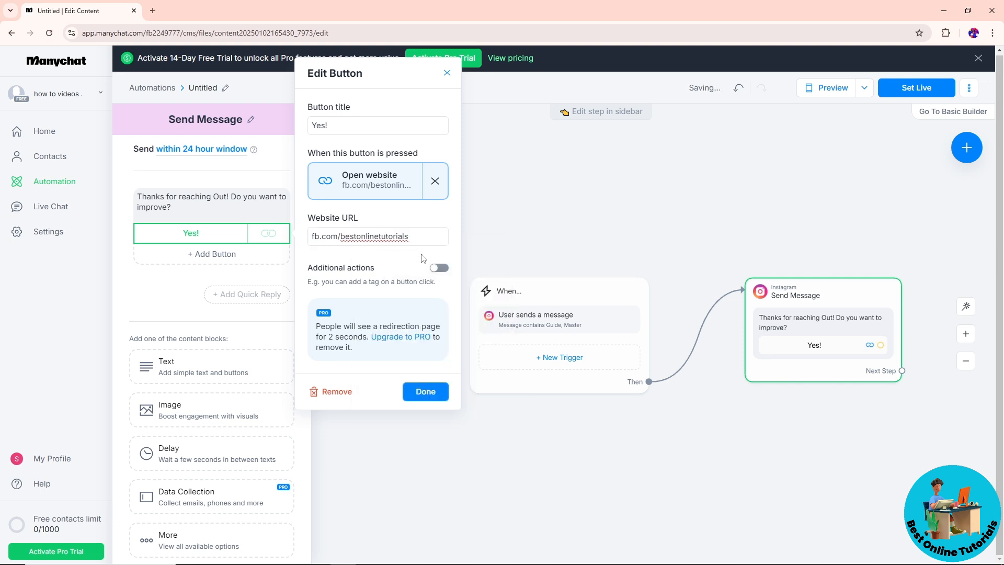
{"action": "left_click", "coordinate": [440, 268]}
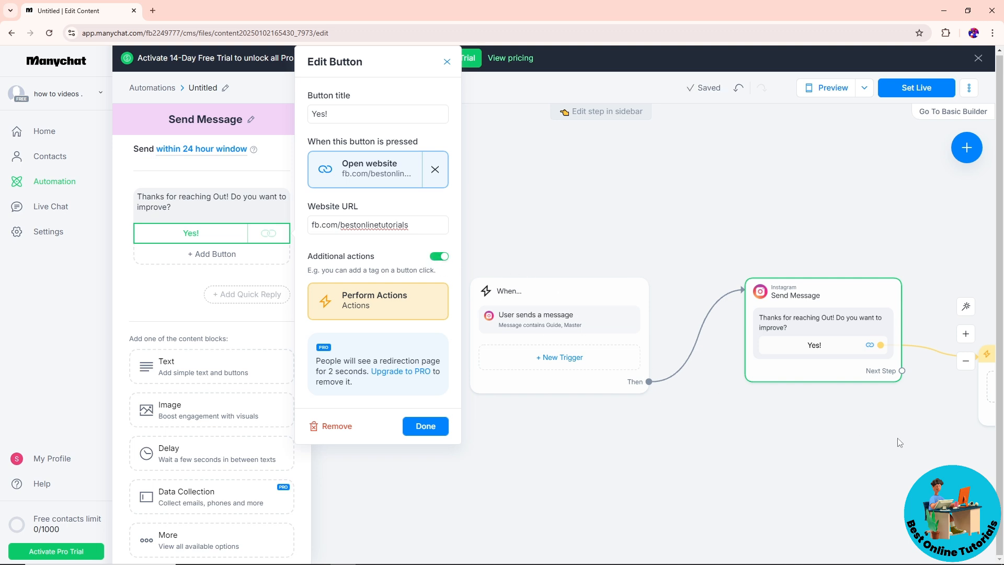
{"action": "left_click", "coordinate": [858, 423]}
{"action": "left_click_drag", "start_coordinate": [887, 417], "coordinate": [616, 393]}
{"action": "right_click", "coordinate": [650, 397]}
{"action": "left_click", "coordinate": [777, 368]}
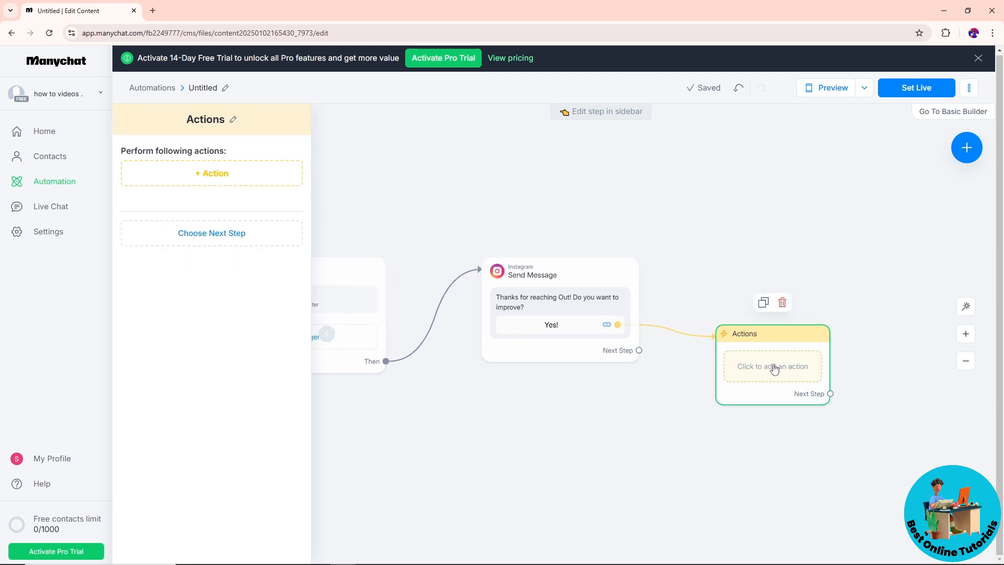
{"action": "left_click", "coordinate": [211, 173]}
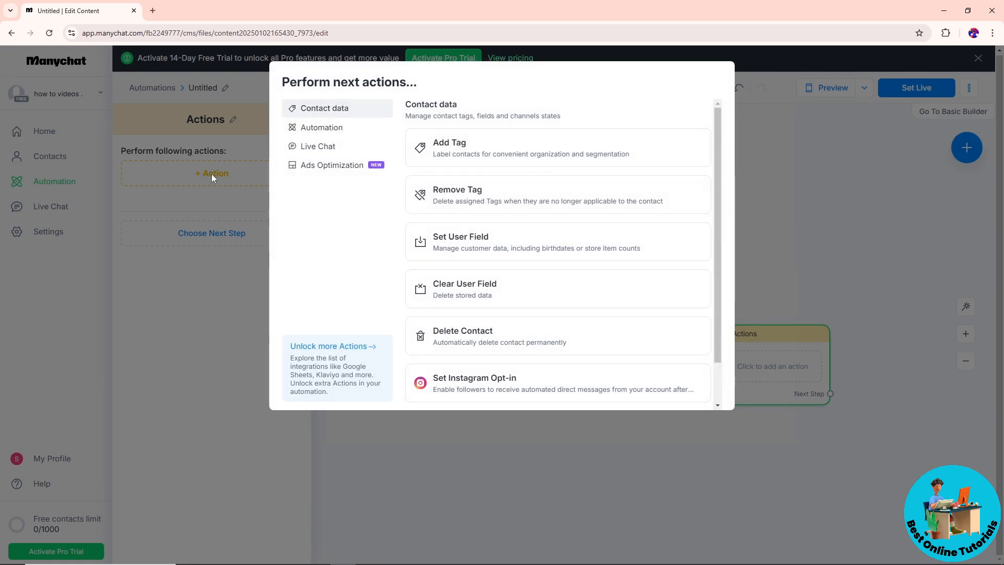
{"action": "scroll", "coordinate": [482, 198], "scroll_direction": "down", "scroll_amount": 1}
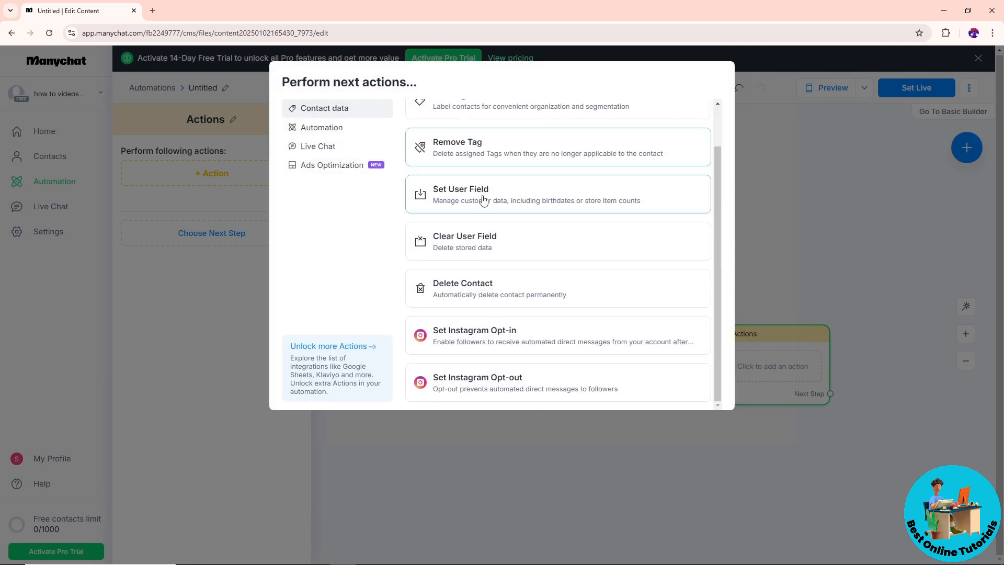
{"action": "left_click", "coordinate": [335, 131]}
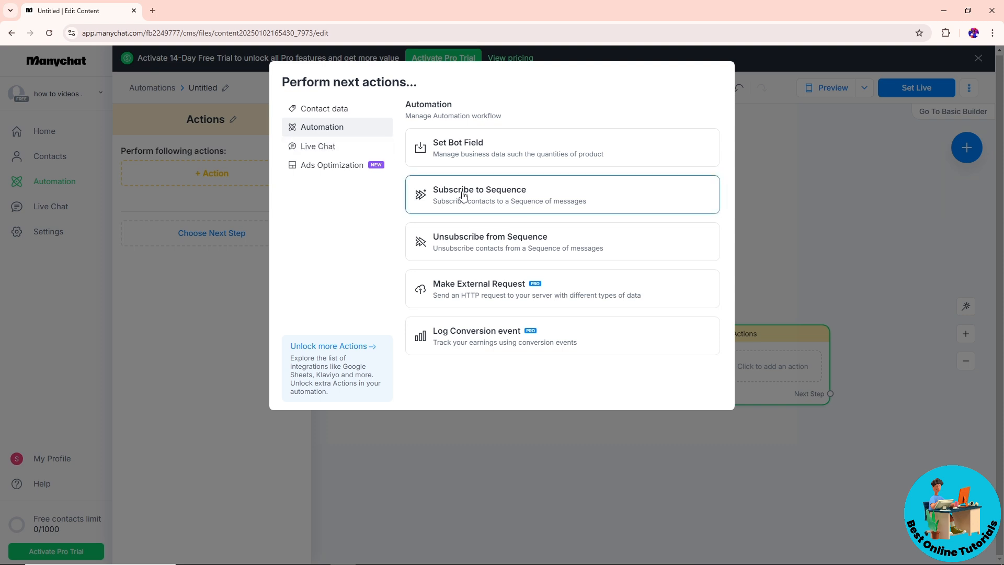
{"action": "left_click", "coordinate": [760, 342]}
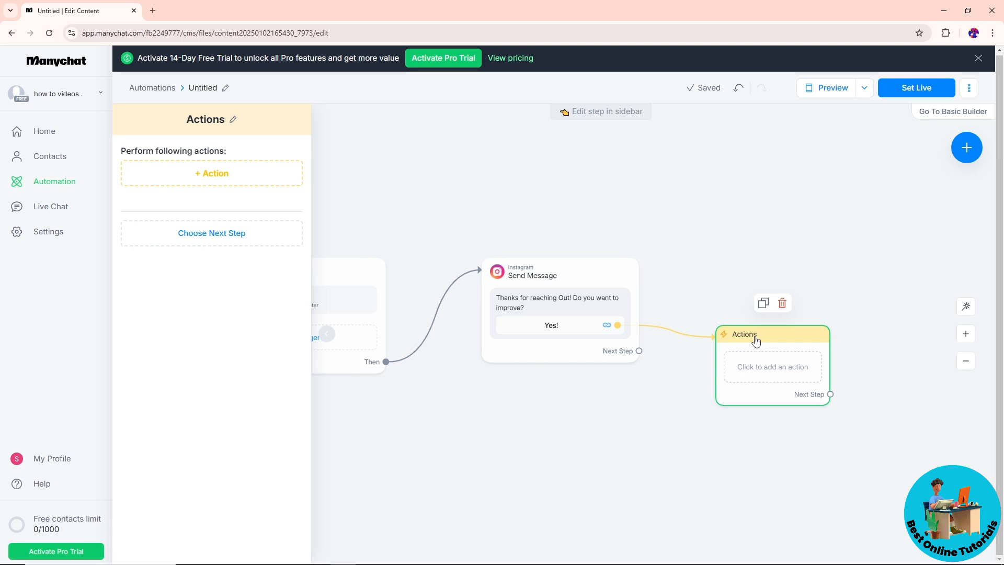
{"action": "left_click", "coordinate": [782, 305]}
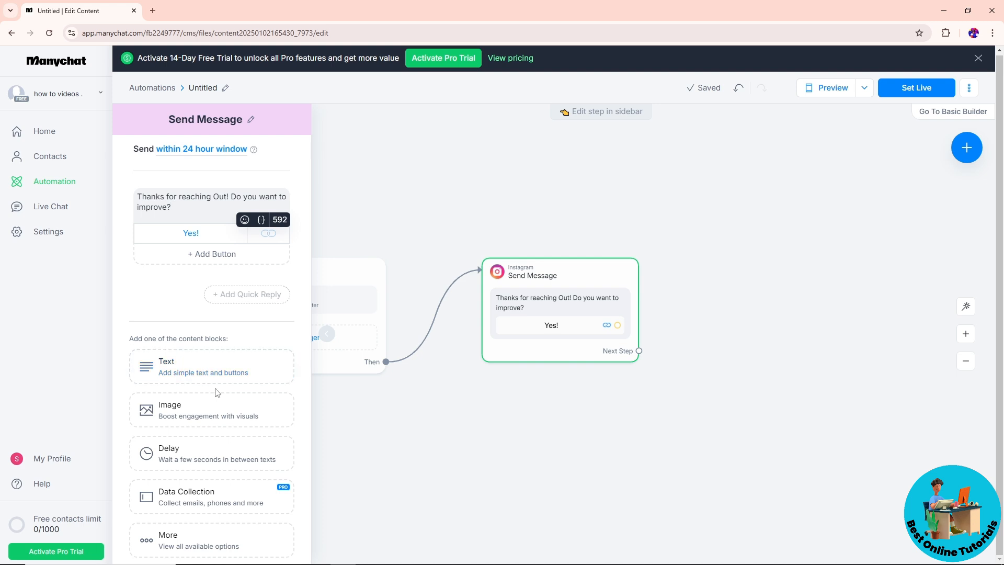
Add an image block to the Send Message step and upload the Best Online Tutorials logo into it
{"action": "scroll", "coordinate": [180, 411], "scroll_direction": "down", "scroll_amount": 1}
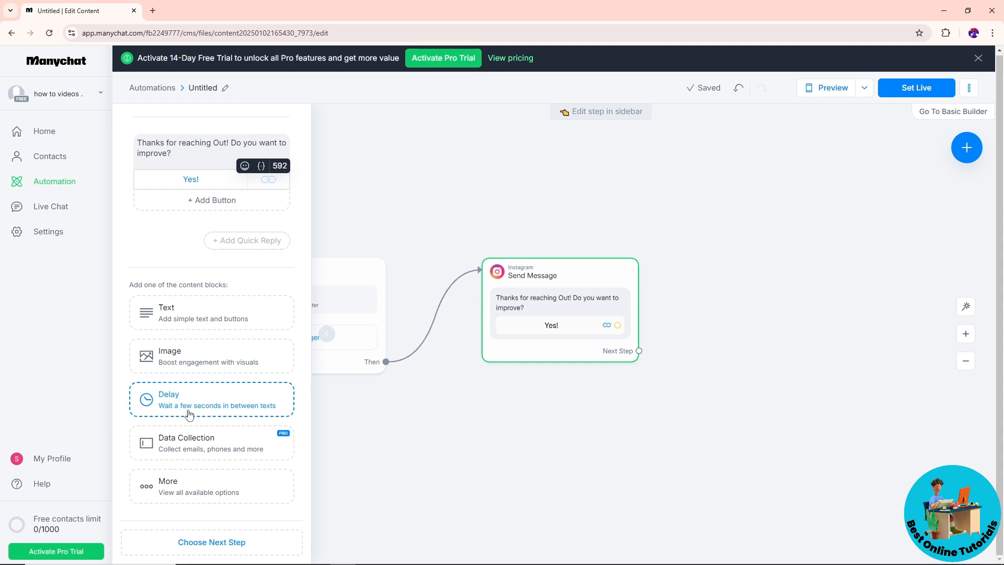
{"action": "left_click", "coordinate": [181, 495]}
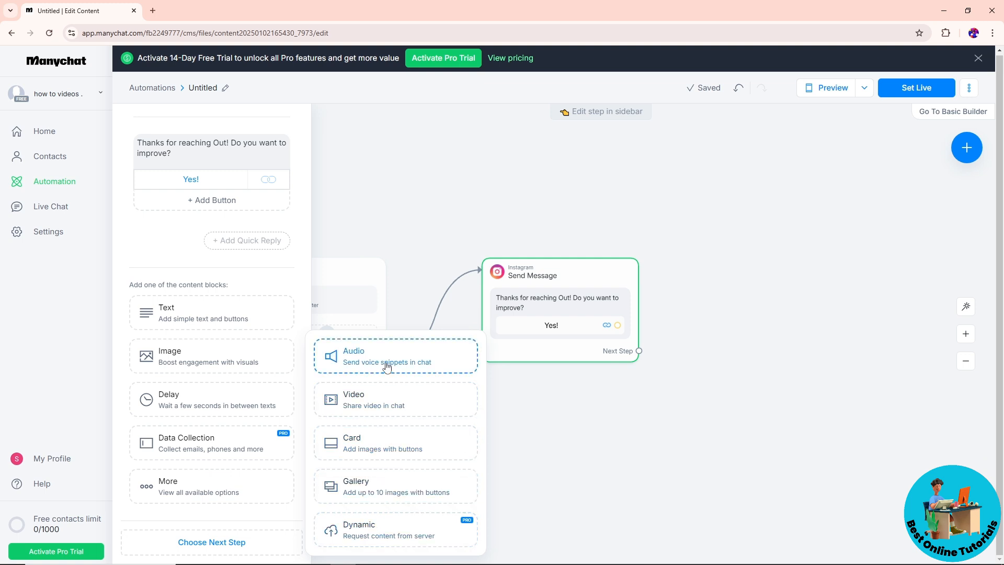
{"action": "left_click", "coordinate": [167, 358]}
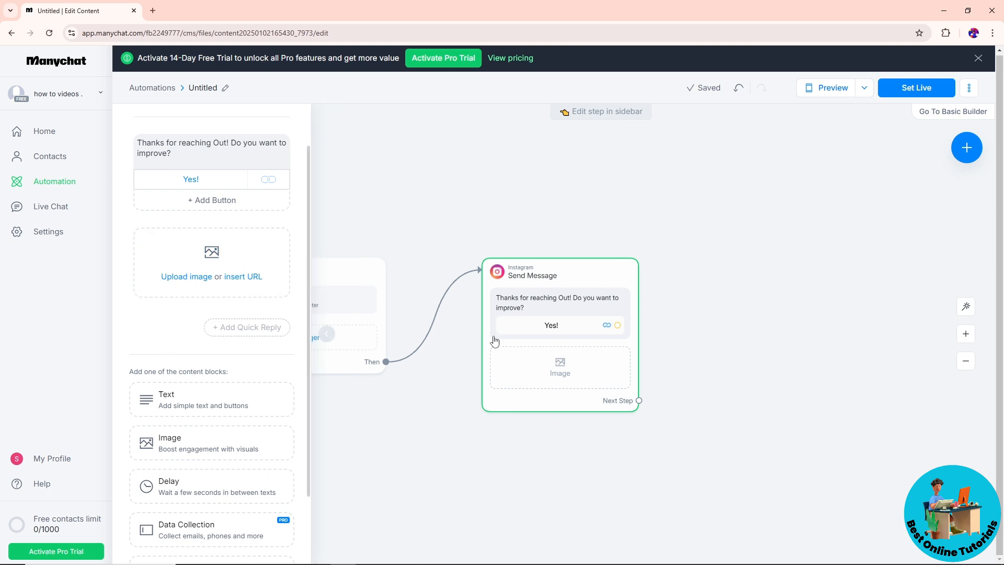
{"action": "left_click", "coordinate": [193, 277]}
{"action": "left_click", "coordinate": [407, 263]}
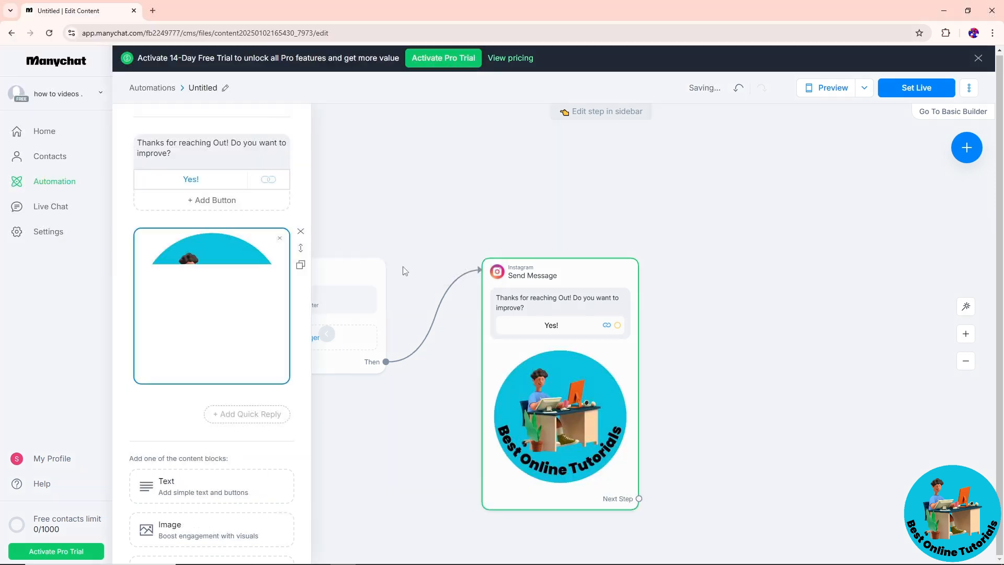